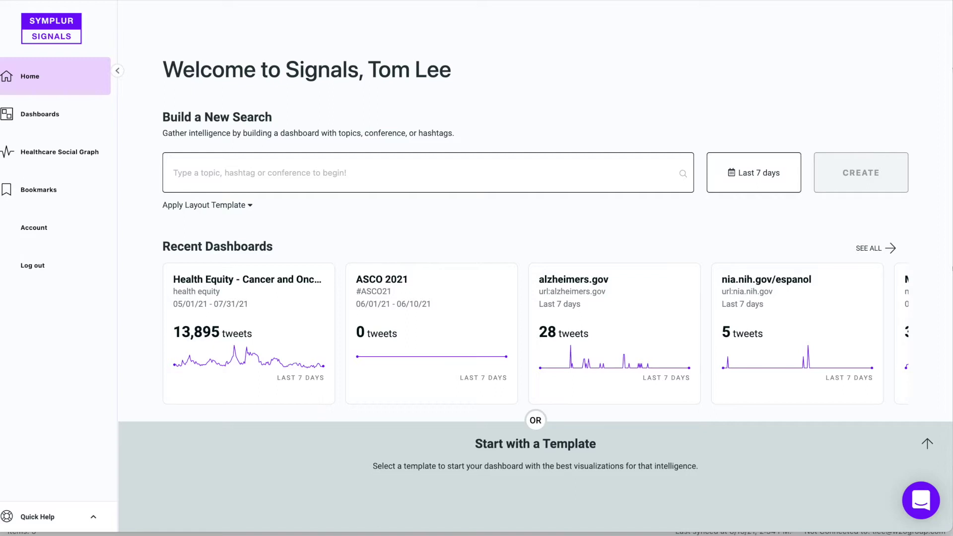
# Add the keywords 'clinical trial' and 'clinical trials' to the new search.
pyautogui.click(219, 185)
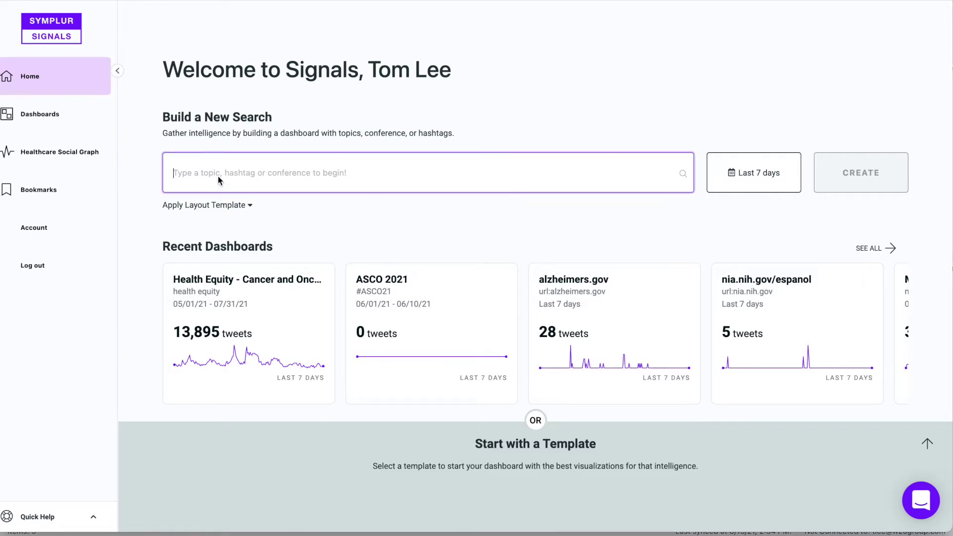
pyautogui.write('clinic')
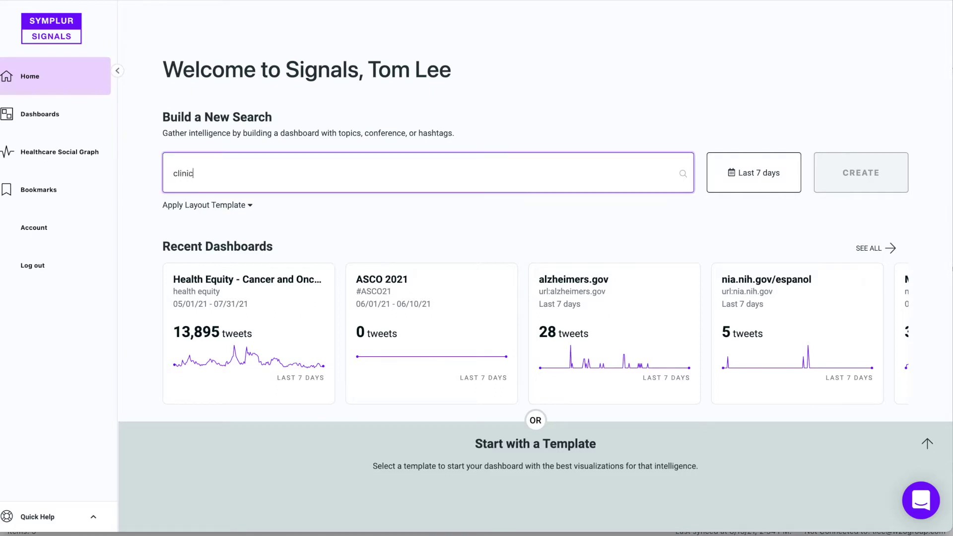
pyautogui.write('al trial')
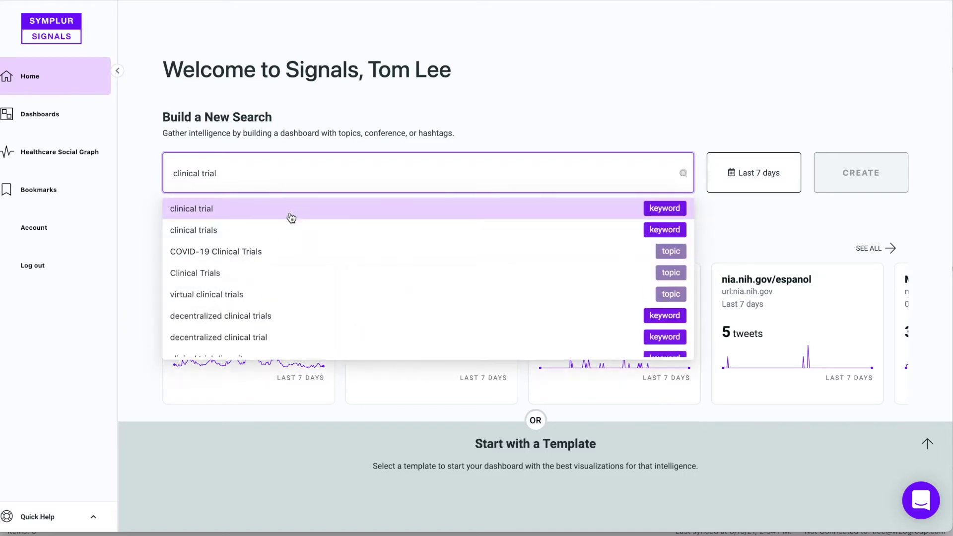
pyautogui.click(224, 214)
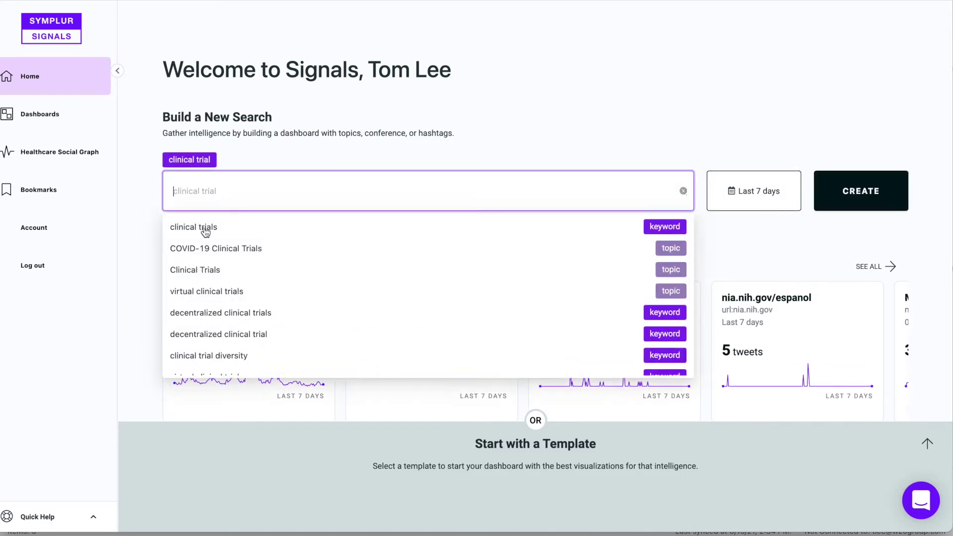
pyautogui.click(214, 230)
# Add the hashtags #clinicaltrial and #clinicaltrials to the search terms.
pyautogui.moveTo(202, 226)
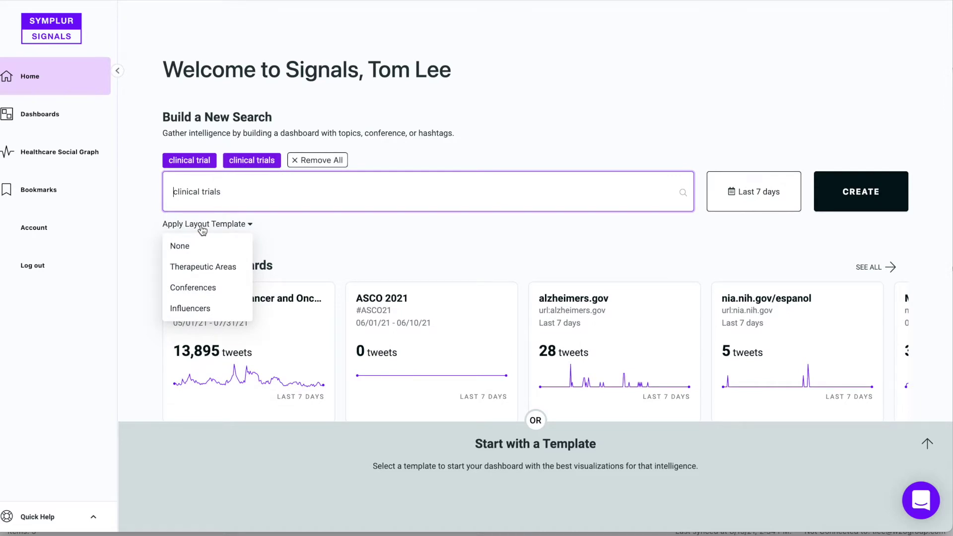
pyautogui.write('#clinicaltr')
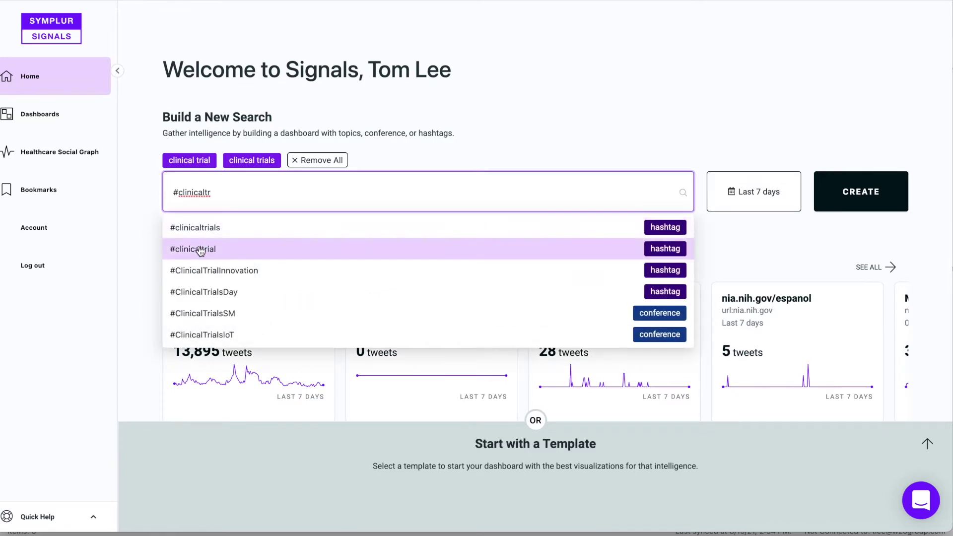
pyautogui.click(200, 250)
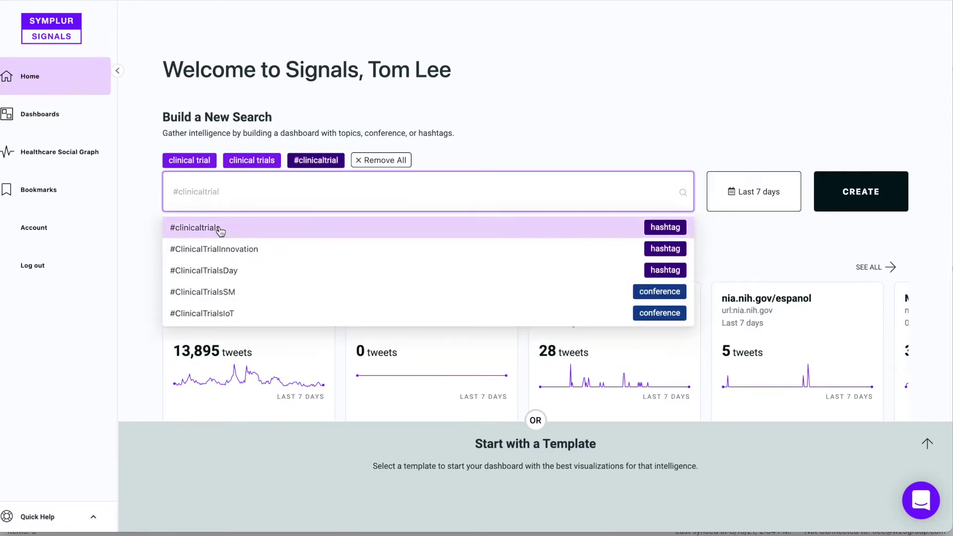
pyautogui.click(221, 229)
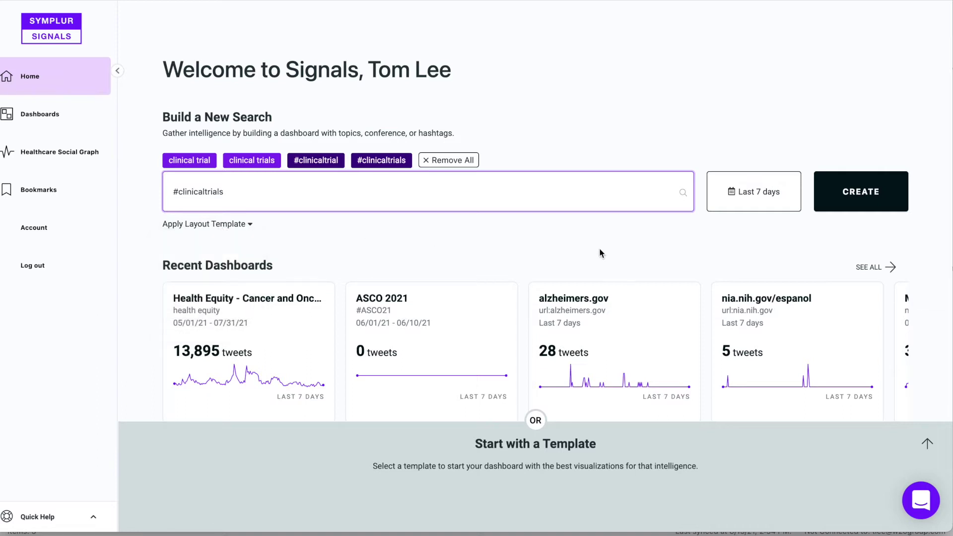
# Set the date range to July 14 – August 18, 2020 and create the dashboard.
pyautogui.click(730, 201)
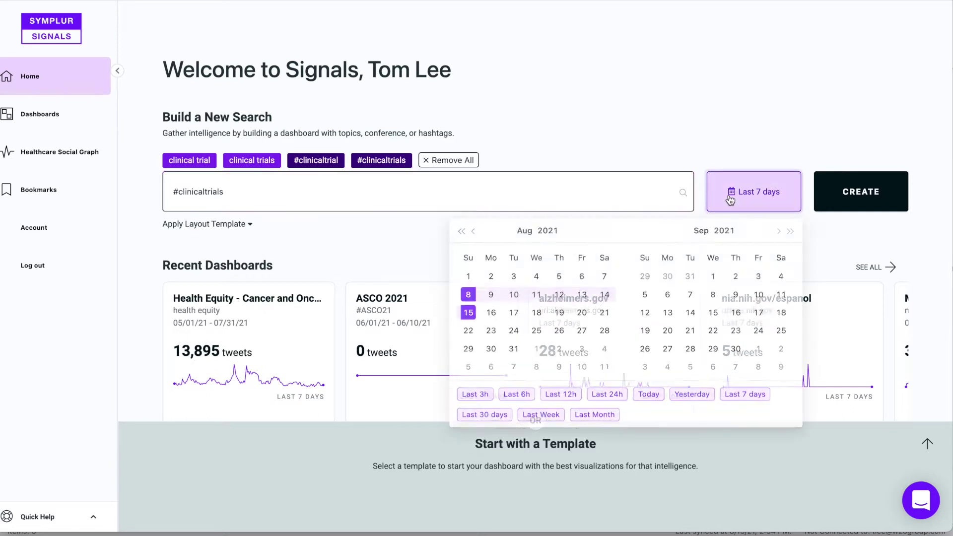
pyautogui.click(462, 232)
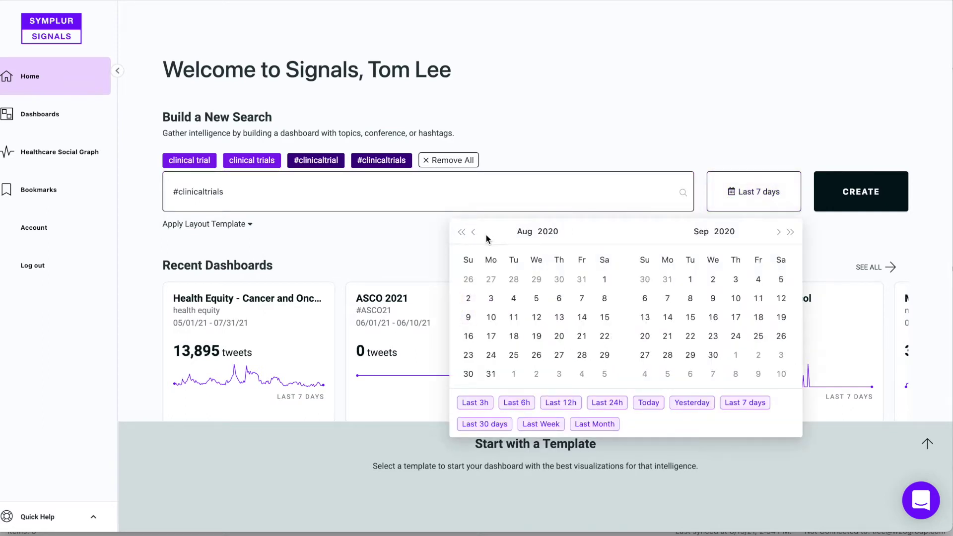
pyautogui.click(473, 232)
pyautogui.click(514, 317)
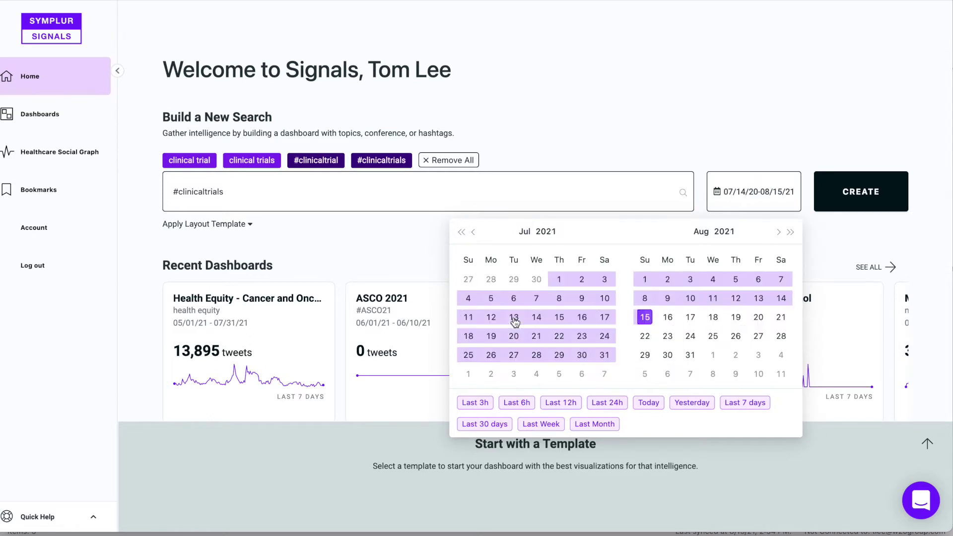
pyautogui.click(462, 234)
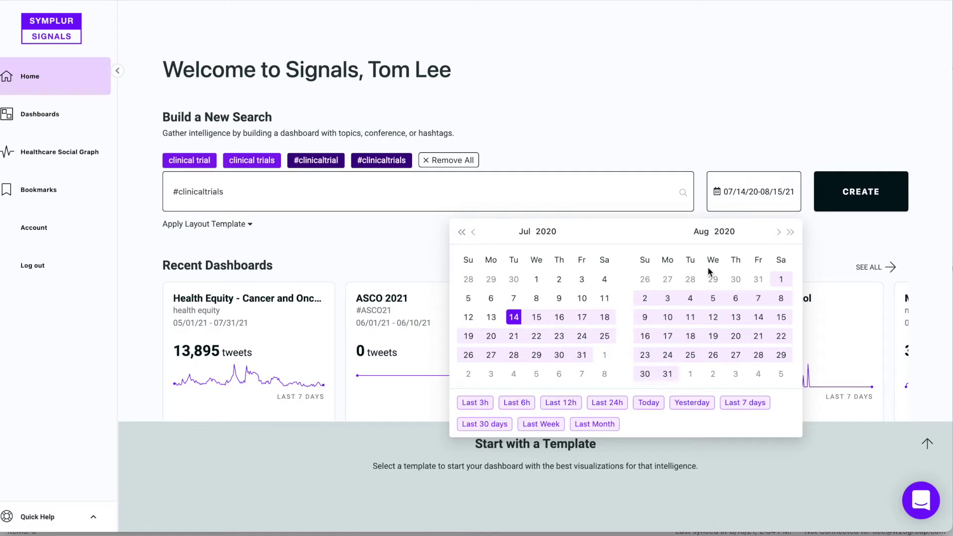
pyautogui.click(691, 336)
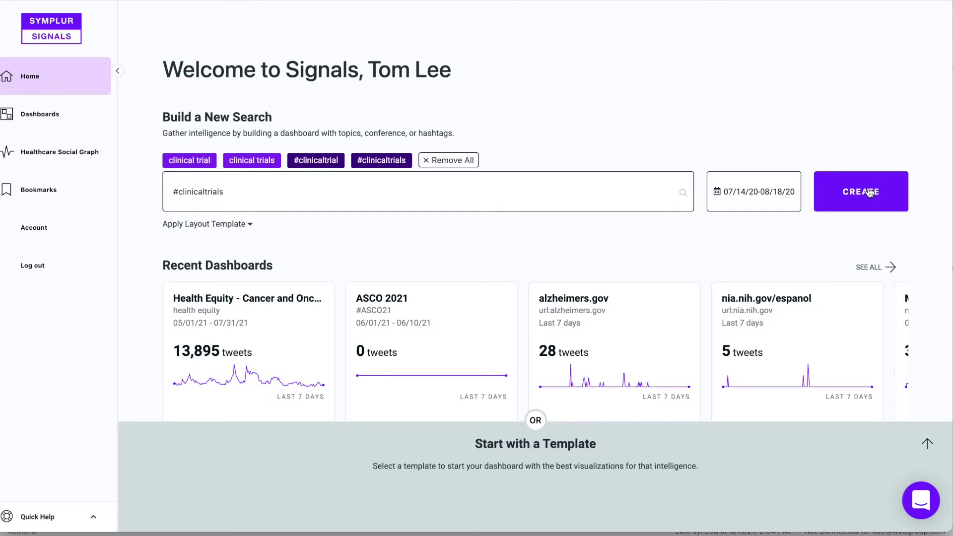
pyautogui.click(870, 193)
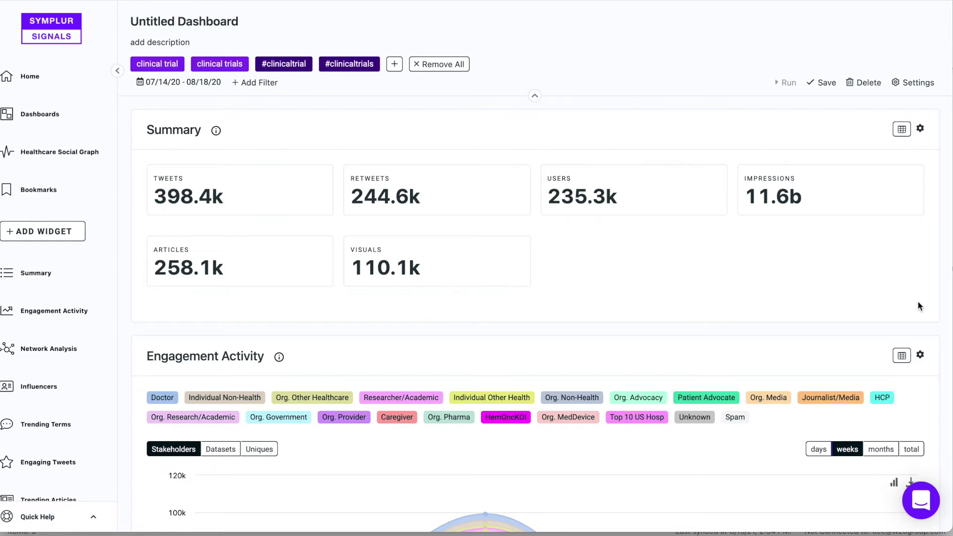
pyautogui.click(256, 85)
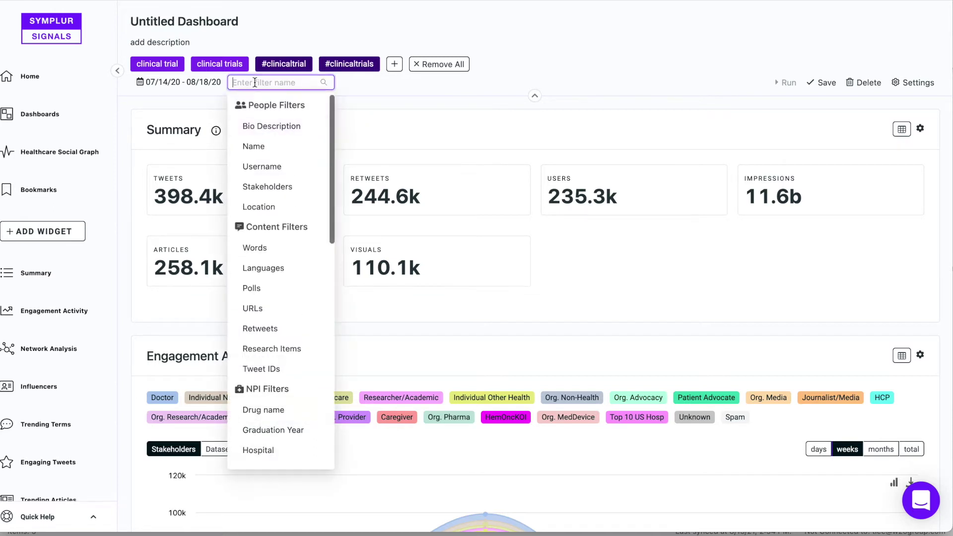
# Add a Stakeholders filter including Journalist/Media and Org. Media.
pyautogui.click(267, 186)
pyautogui.click(378, 117)
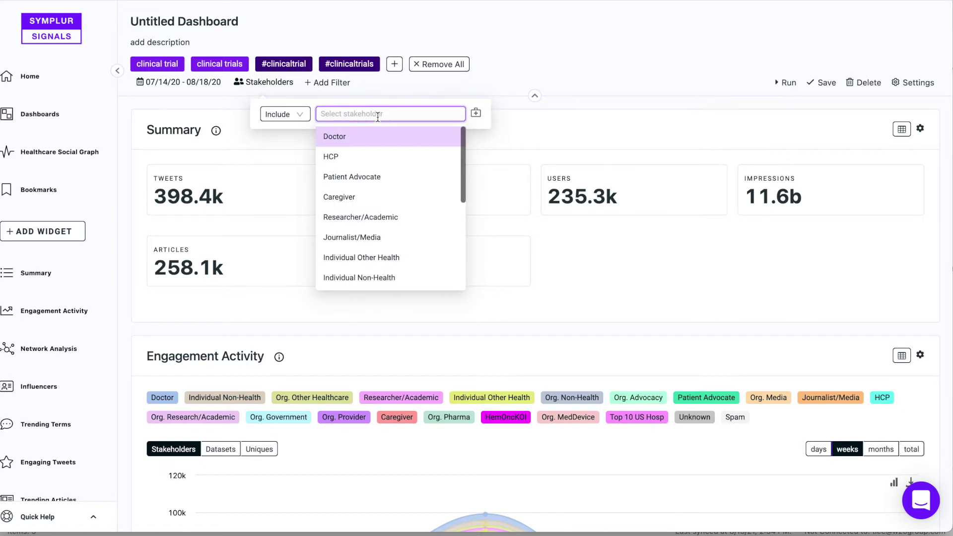
pyautogui.click(382, 240)
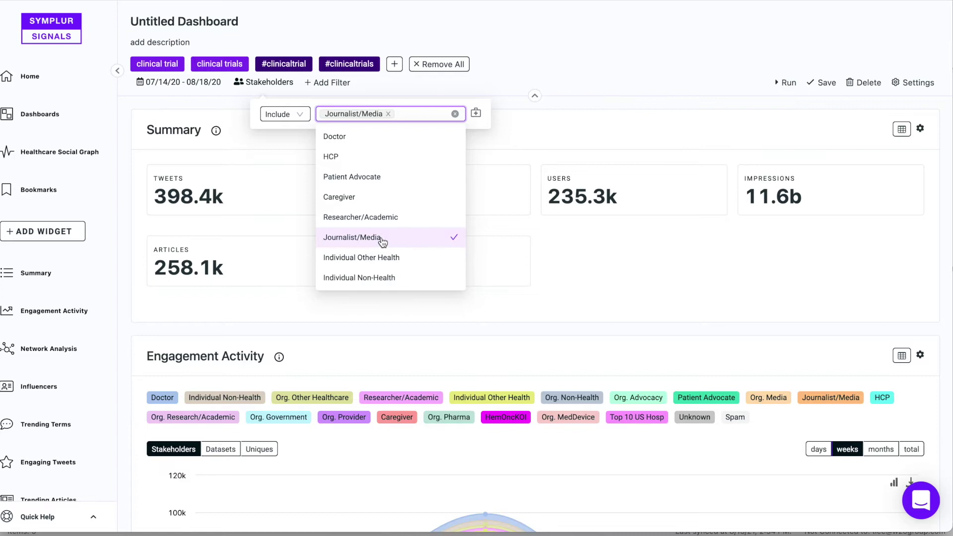
pyautogui.scroll(-5, 382, 242)
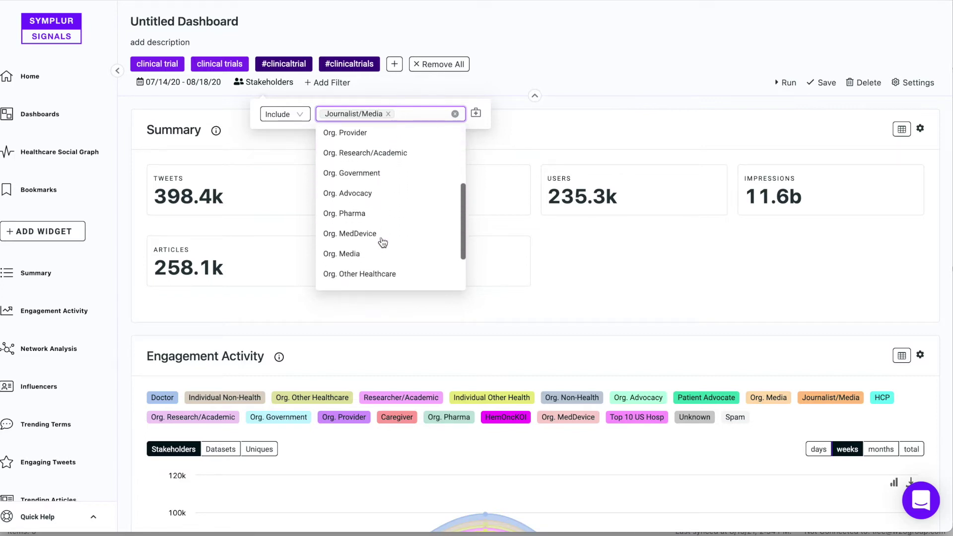
pyautogui.click(352, 241)
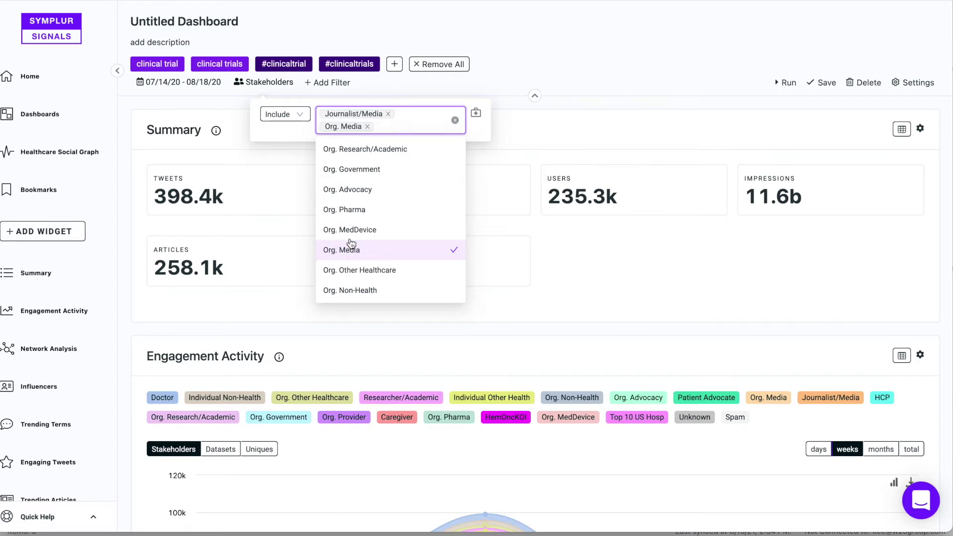
pyautogui.click(336, 85)
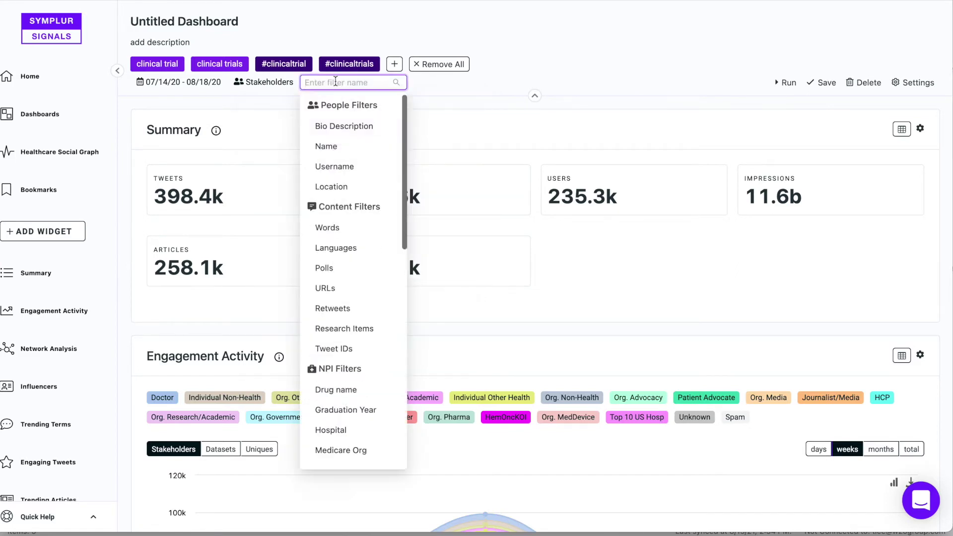
# Add a Bio Description filter including healthcare, pharma, biotech, science, clinical trial, vaccine, covid, medical.
pyautogui.click(345, 126)
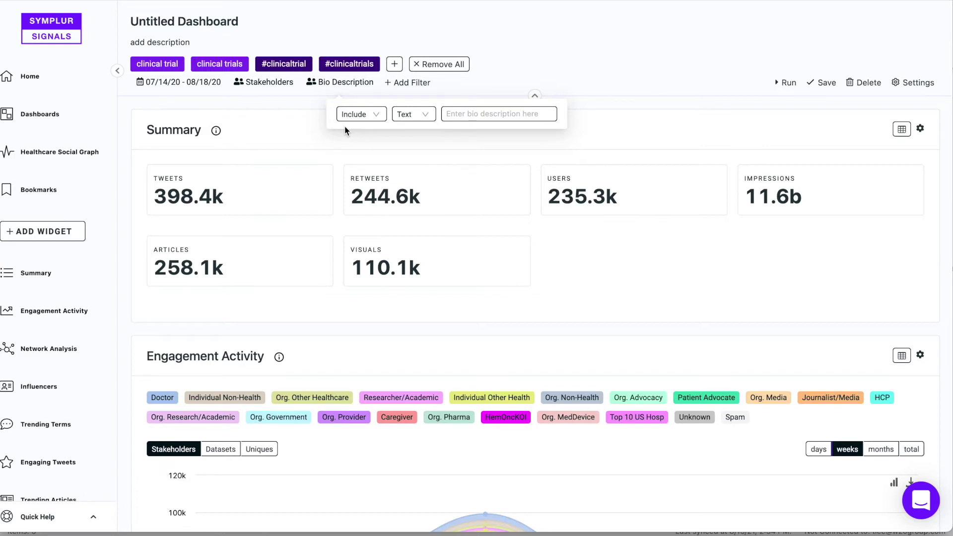
pyautogui.click(486, 113)
pyautogui.write('heal')
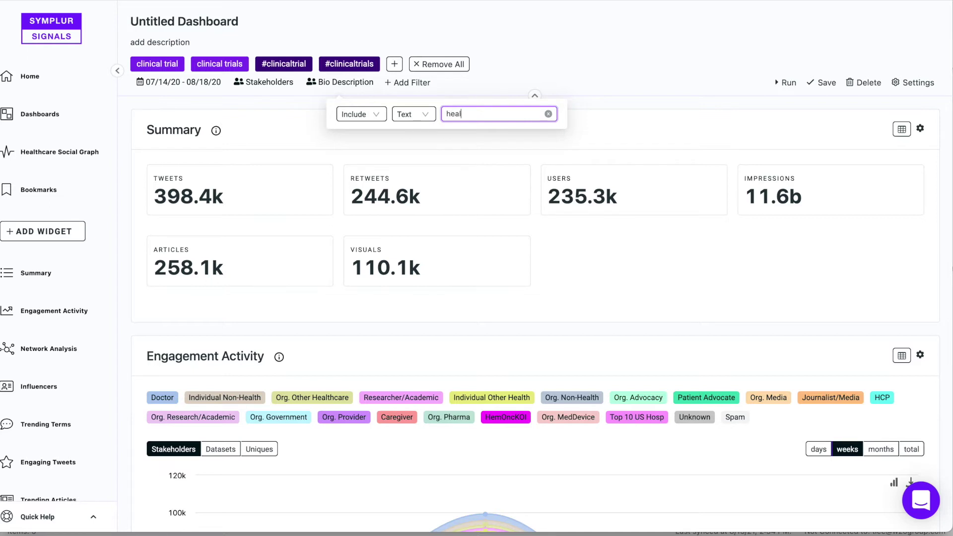
pyautogui.write('thcare, ')
pyautogui.write('health')
pyautogui.write(' care')
pyautogui.write(', ')
pyautogui.write('pharma')
pyautogui.write(', bio')
pyautogui.write('tech,')
pyautogui.write(' sc')
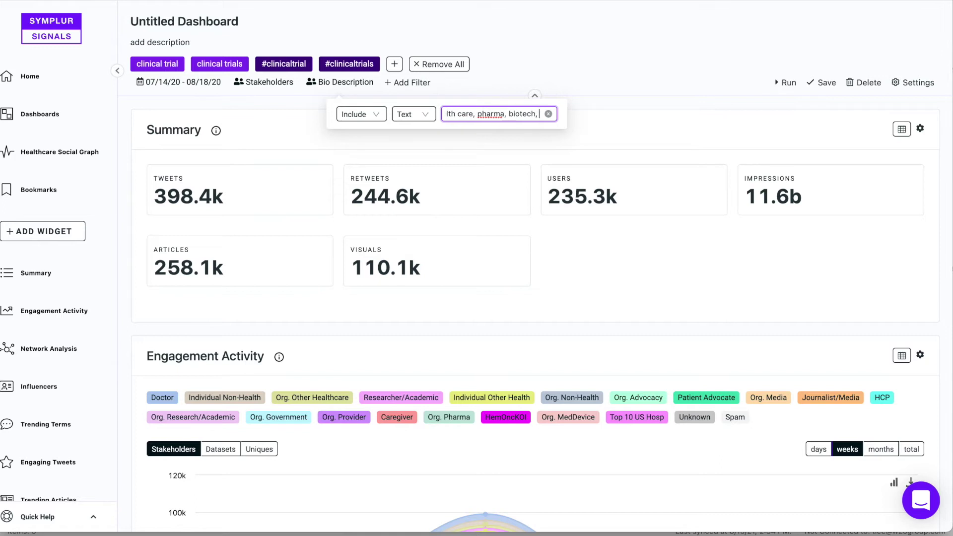
pyautogui.write('ienc')
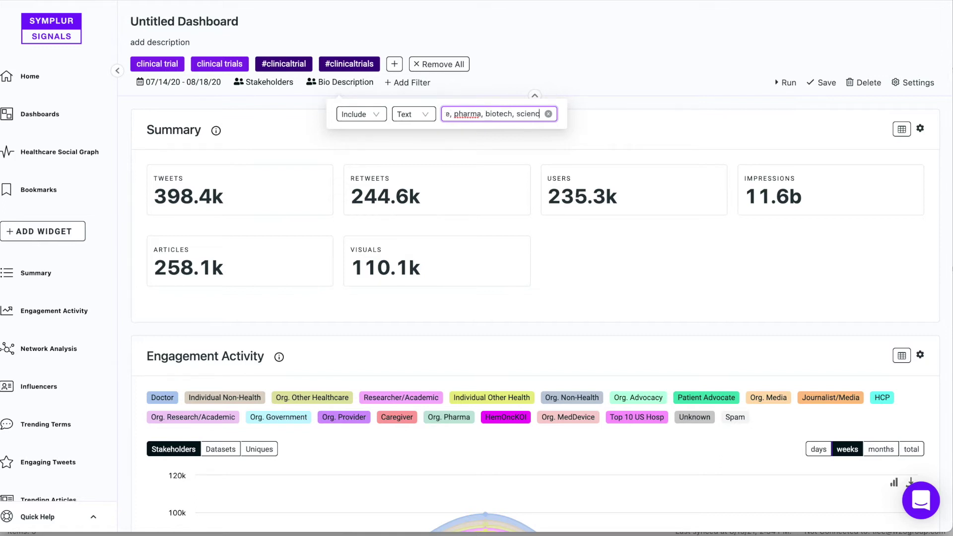
pyautogui.write('e, clinical')
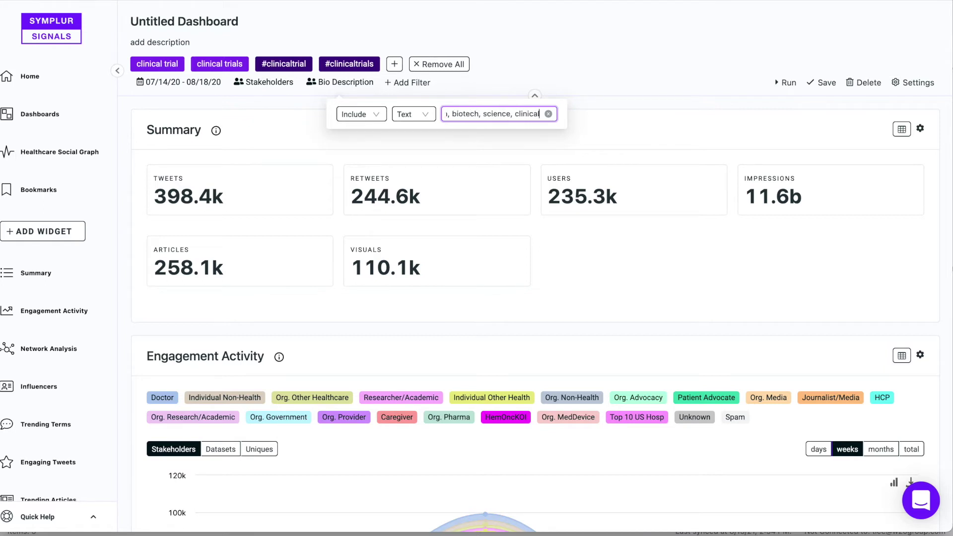
pyautogui.write(' trial, ')
pyautogui.write('vaccine, ')
pyautogui.write('covid')
pyautogui.write(', medical')
pyautogui.click(411, 83)
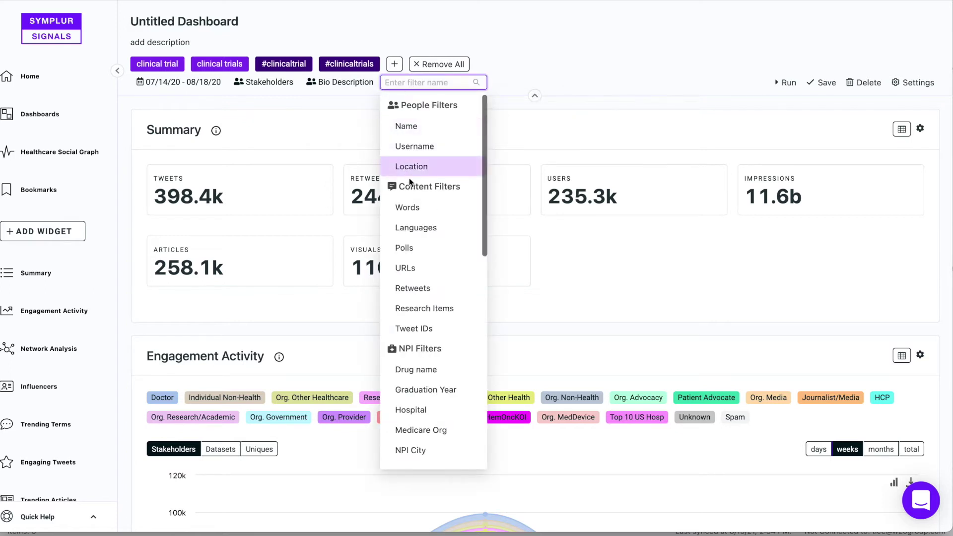
# Add a Words filter requiring tweets to contain 'covid'.
pyautogui.click(415, 207)
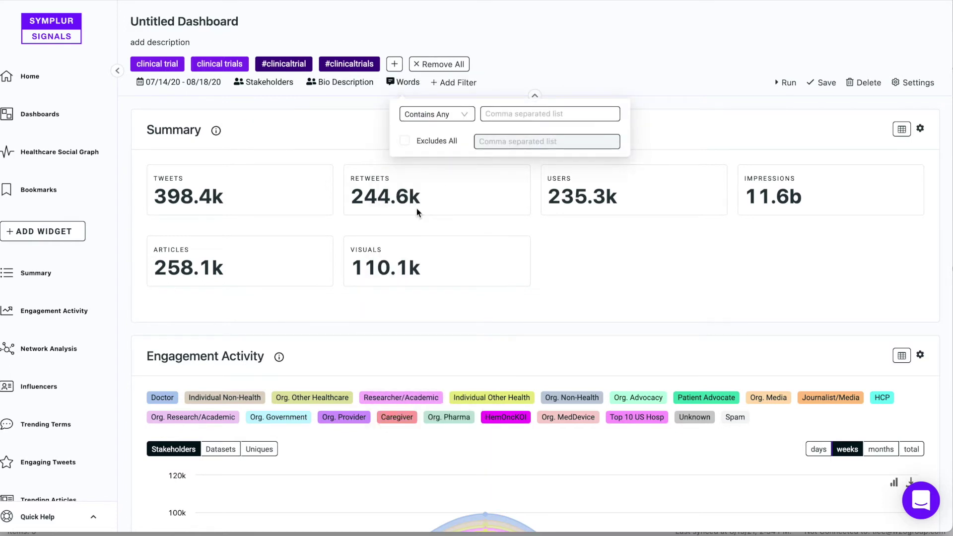
pyautogui.click(516, 114)
pyautogui.write('covid')
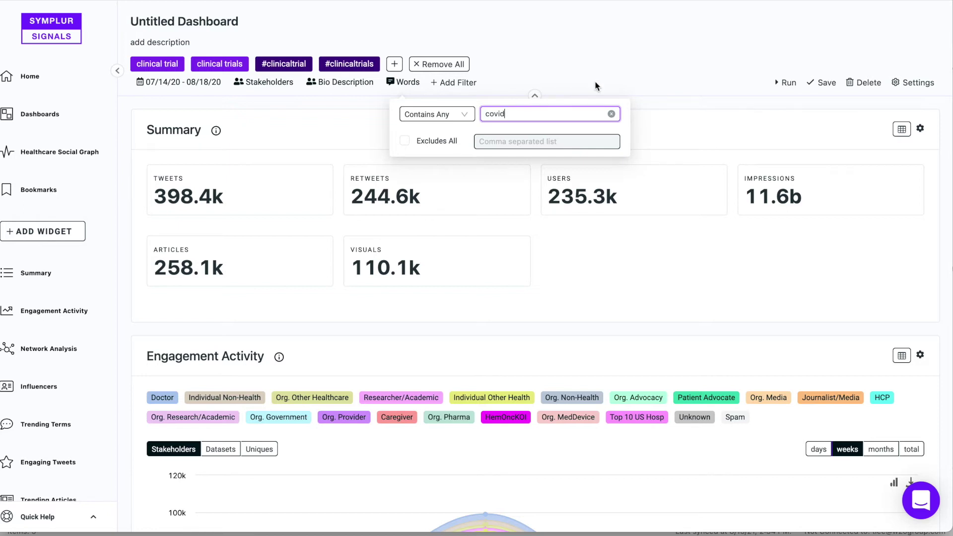
# Rerun the dashboard with the three filters and go to the Influencers section.
pyautogui.click(783, 85)
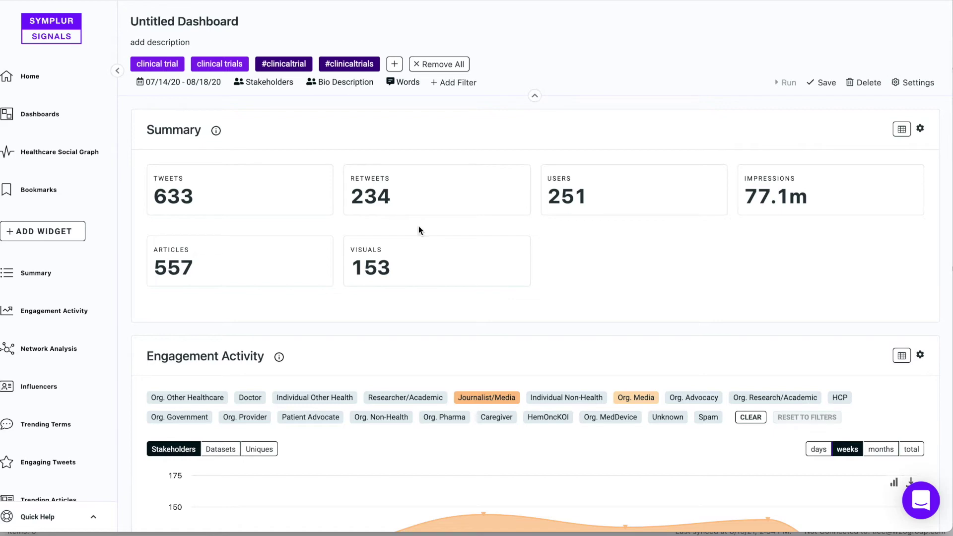
pyautogui.click(41, 387)
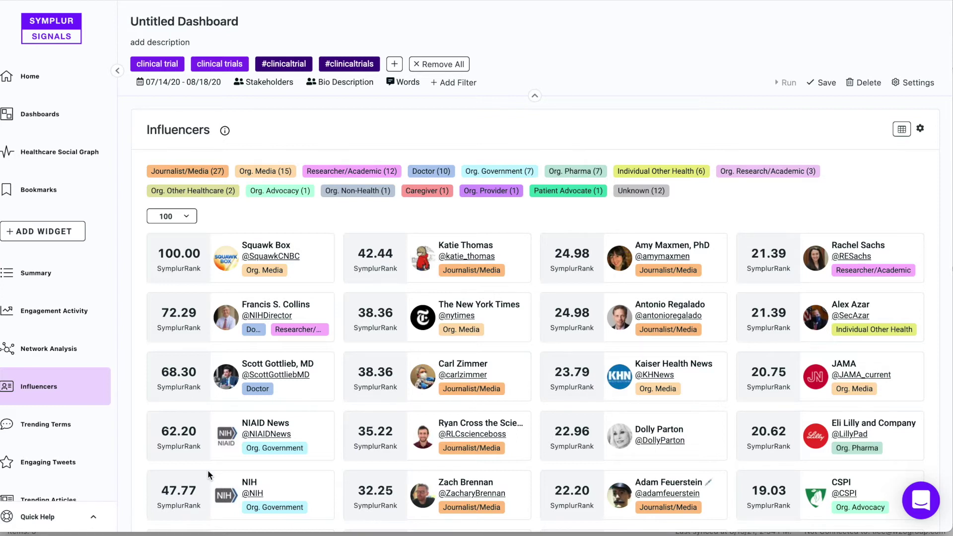
# Move from the Influencers ranking to the Engaging Tweets section.
pyautogui.click(31, 465)
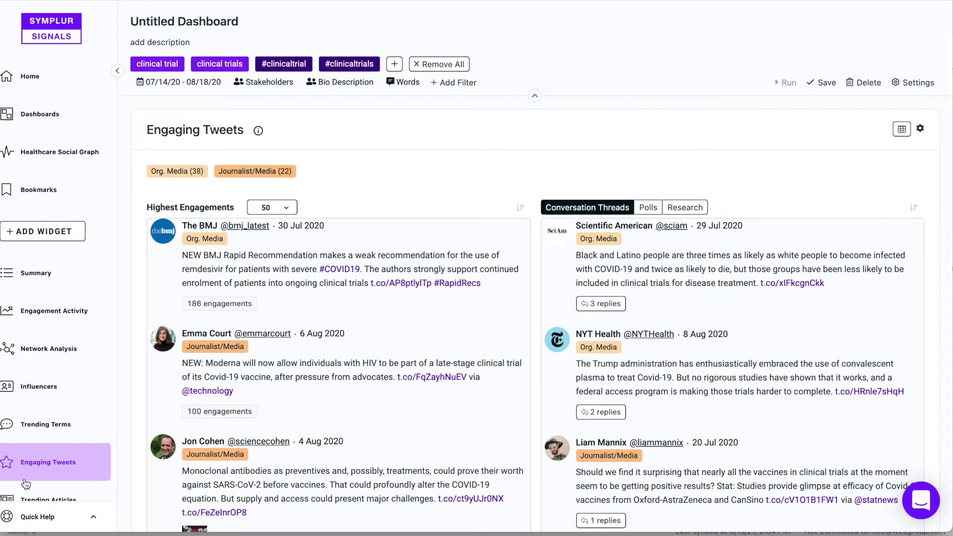
# Scroll the Highest Engagements list, then switch Engaging Tweets to table view.
pyautogui.scroll(-5, 334, 346)
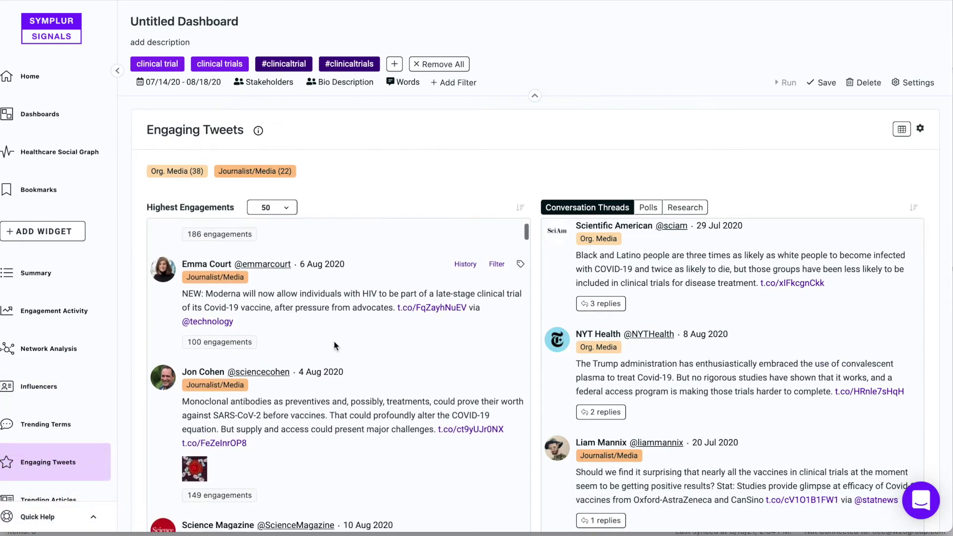
pyautogui.scroll(-4, 334, 346)
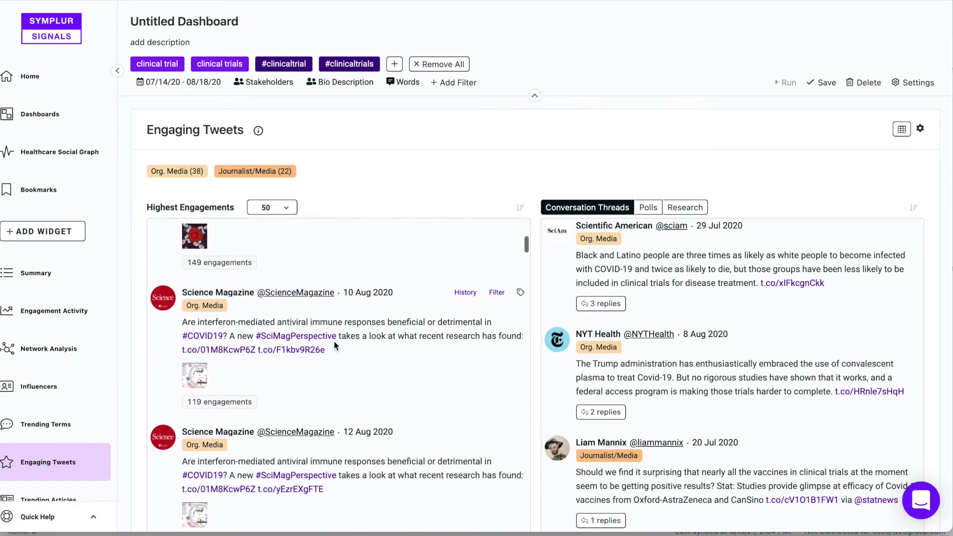
pyautogui.scroll(-1, 336, 347)
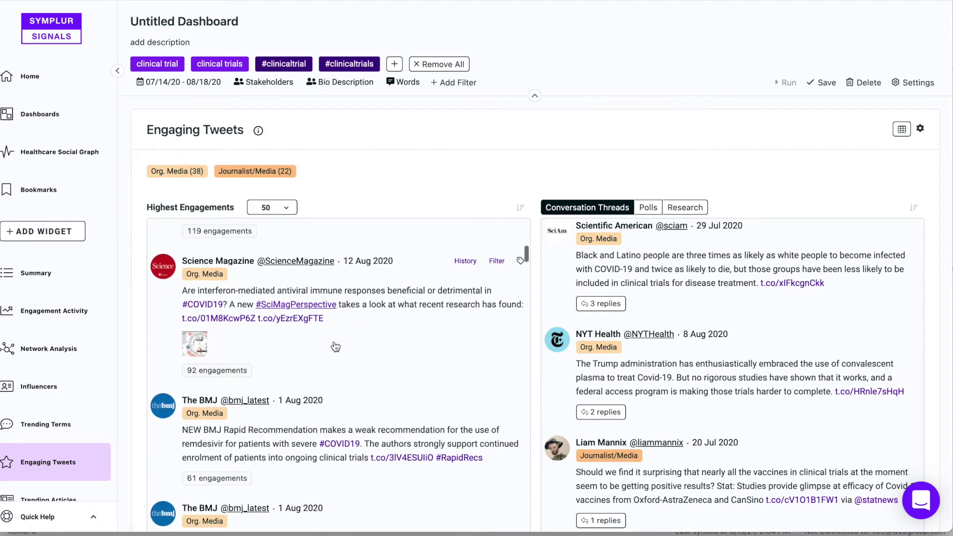
pyautogui.click(902, 129)
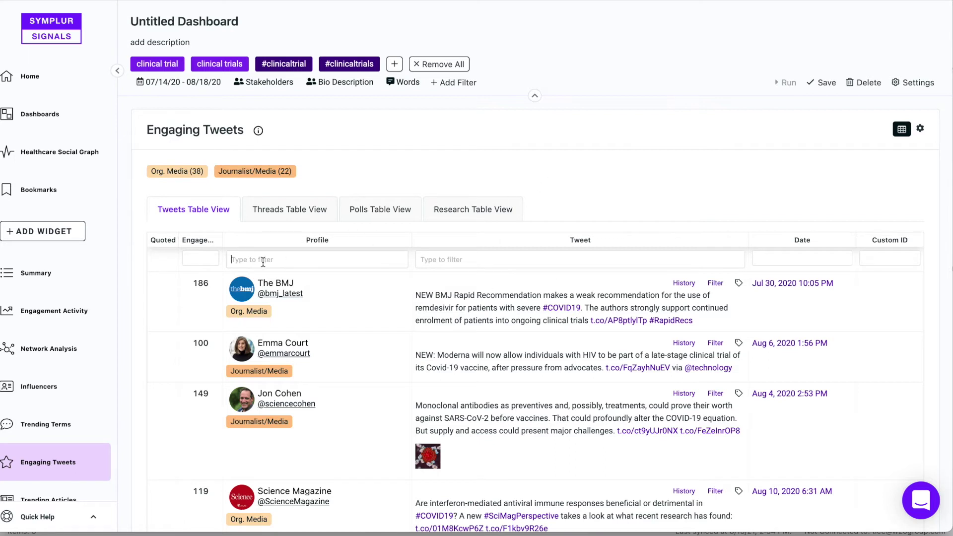
pyautogui.click(305, 260)
# Filter the Engaging Tweets table's Tweet column by the text 'black'.
pyautogui.click(444, 260)
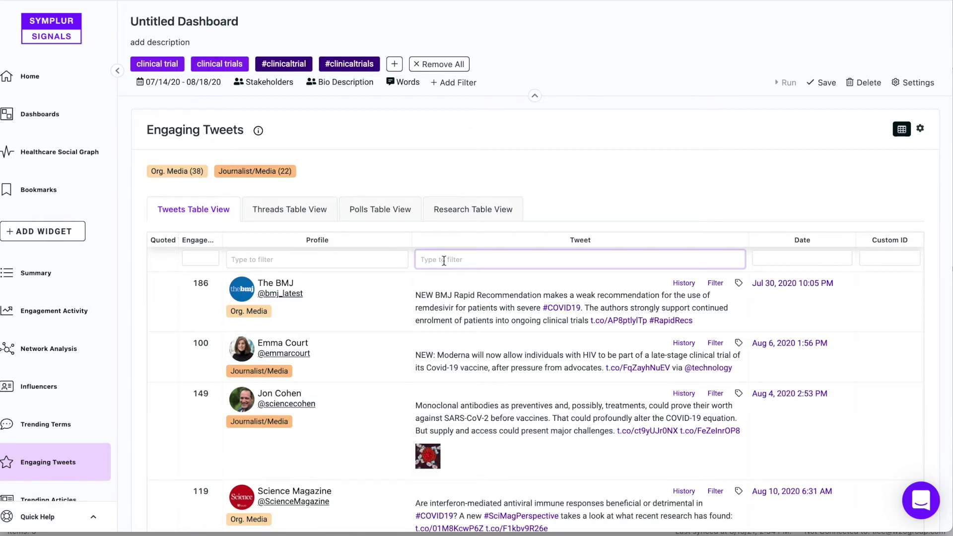
pyautogui.write('bla')
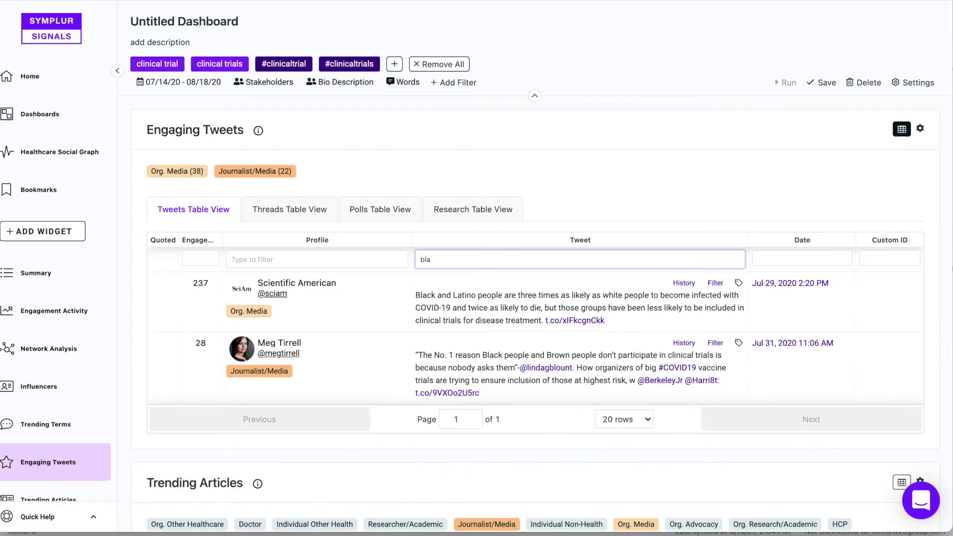
pyautogui.write('ck')
# Try the tweet-text filters 'racial d' and then 'diverse' instead of 'black'.
pyautogui.moveTo(458, 260); pyautogui.dragTo(407, 262)
pyautogui.press('BackSpace')
pyautogui.write('racial d')
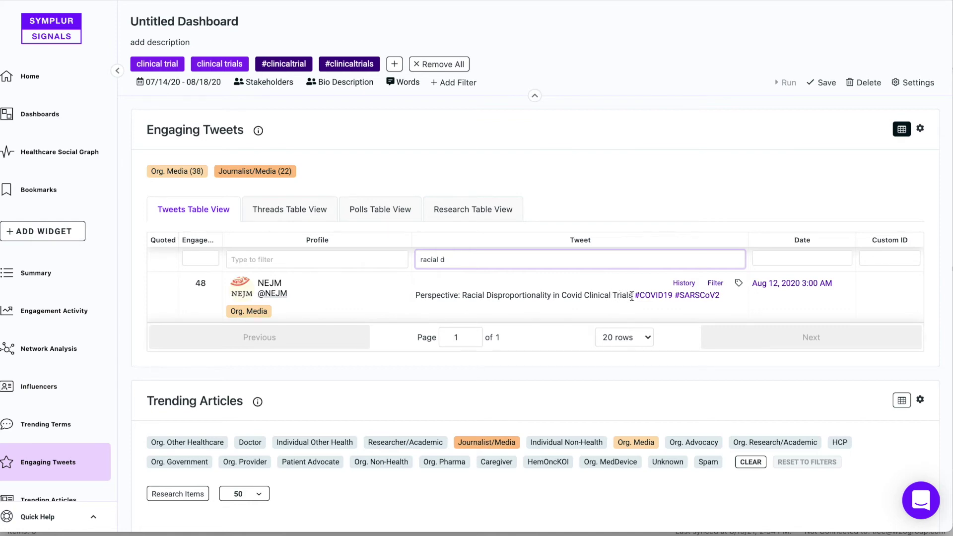
pyautogui.moveTo(507, 262); pyautogui.dragTo(382, 258)
pyautogui.press('BackSpace')
pyautogui.write('di')
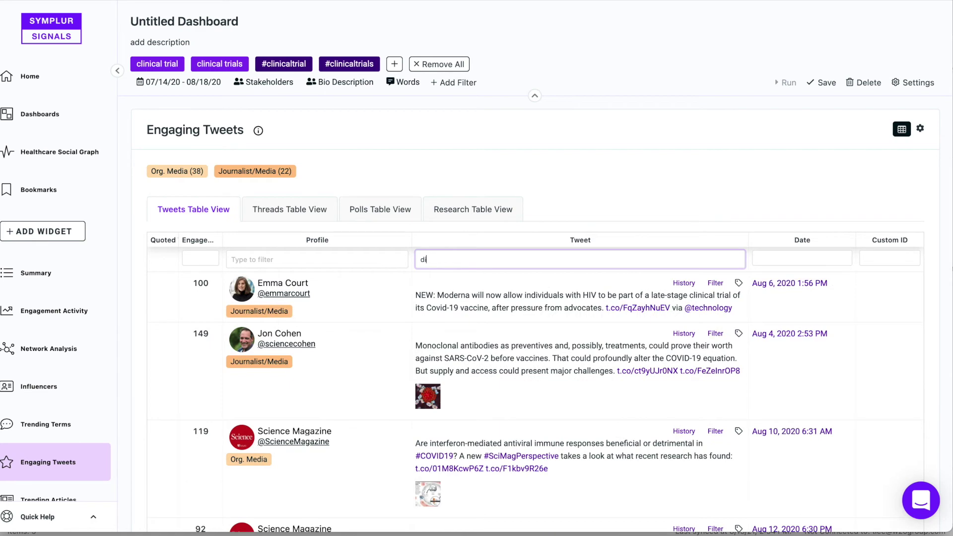
pyautogui.write('b')
pyautogui.press('BackSpace')
pyautogui.write('verse')
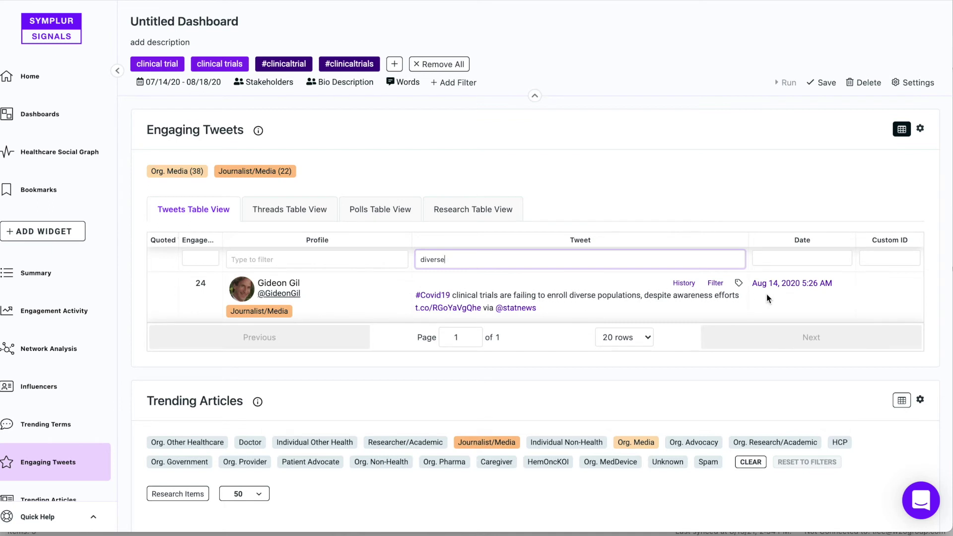
# Change the tweet filter to 'trials have' to isolate the vaccine-trial diversity tweet.
pyautogui.moveTo(472, 258); pyautogui.dragTo(376, 258)
pyautogui.press('BackSpace')
pyautogui.write('trial')
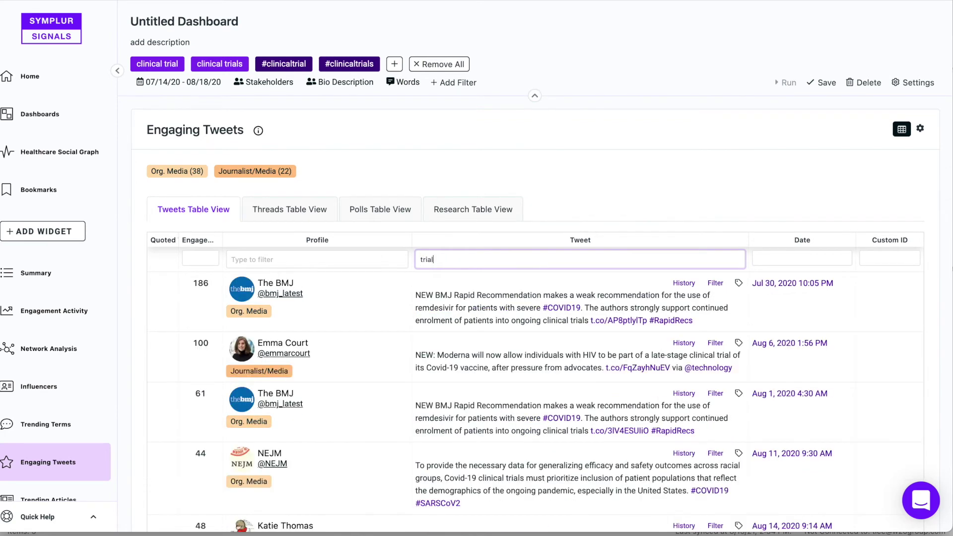
pyautogui.write('s have')
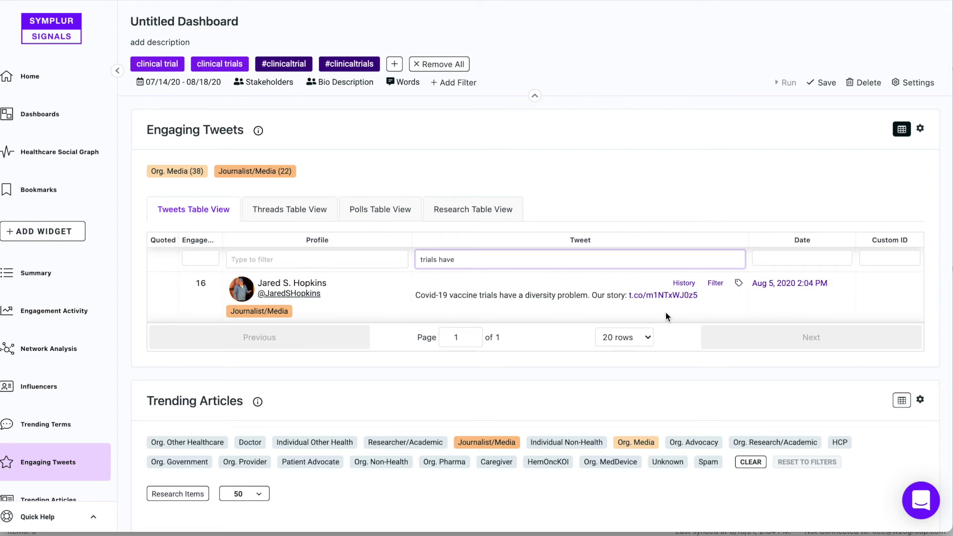
pyautogui.click(63, 445)
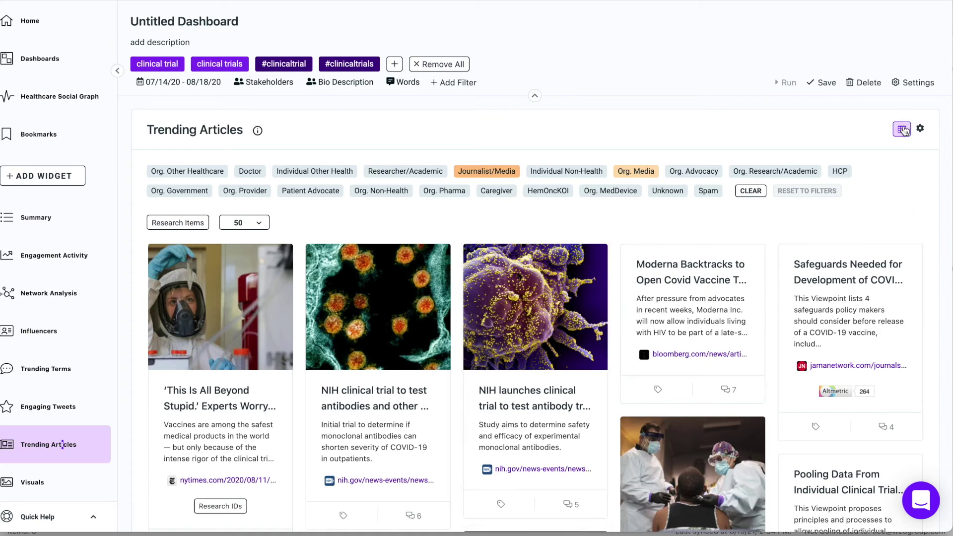
# Switch the Trending Articles widget to a table with title, description, URL and topic columns.
pyautogui.click(903, 130)
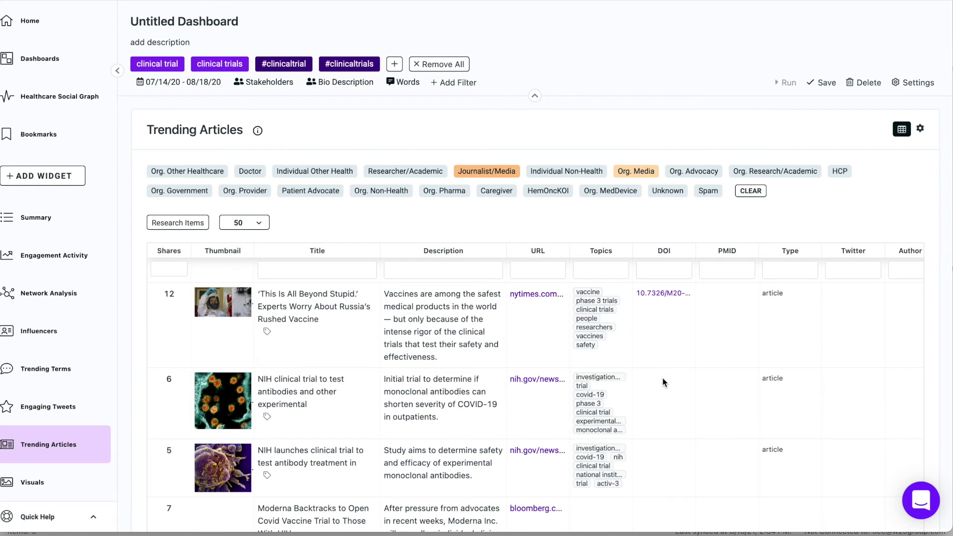
# Try then clear the nih topic filter, and filter article titles by 'diversity'.
pyautogui.click(618, 457)
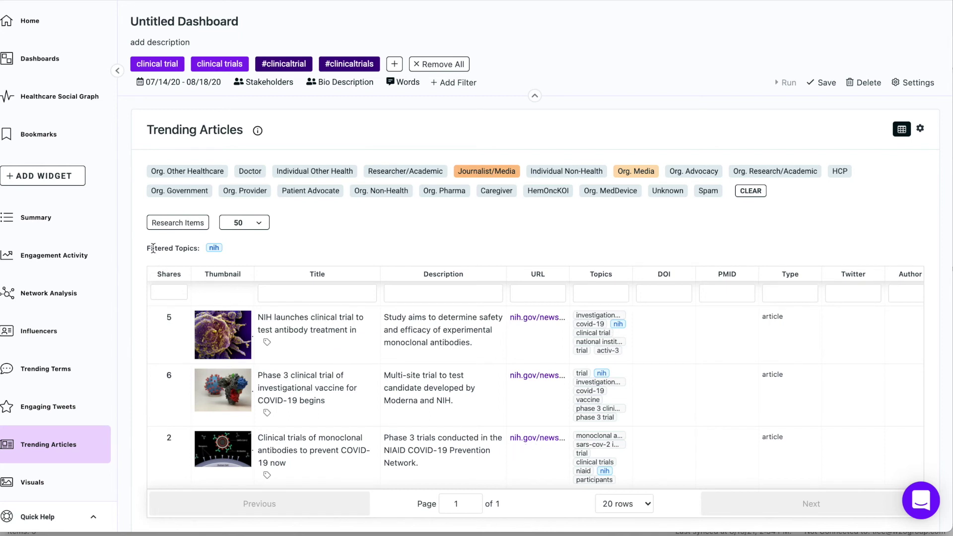
pyautogui.click(214, 249)
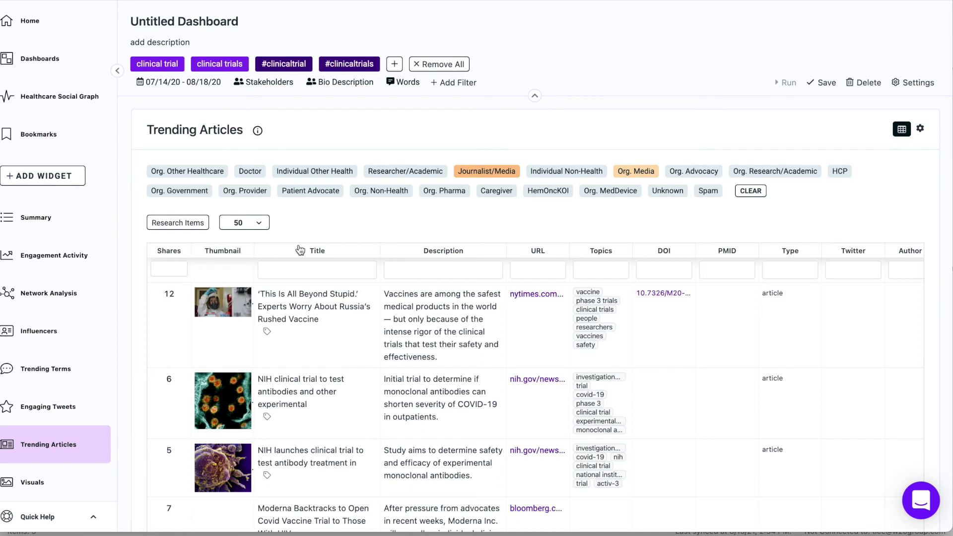
pyautogui.click(280, 271)
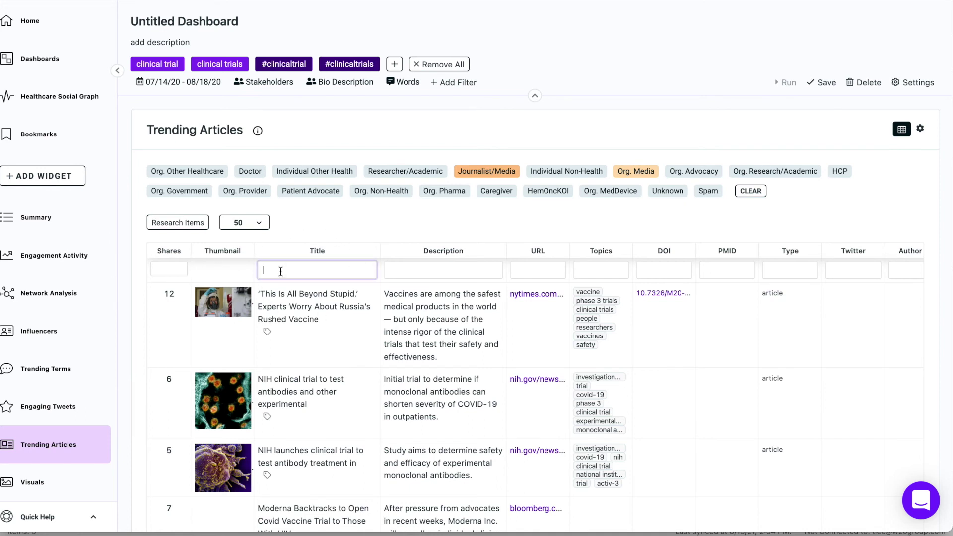
pyautogui.write('diversity')
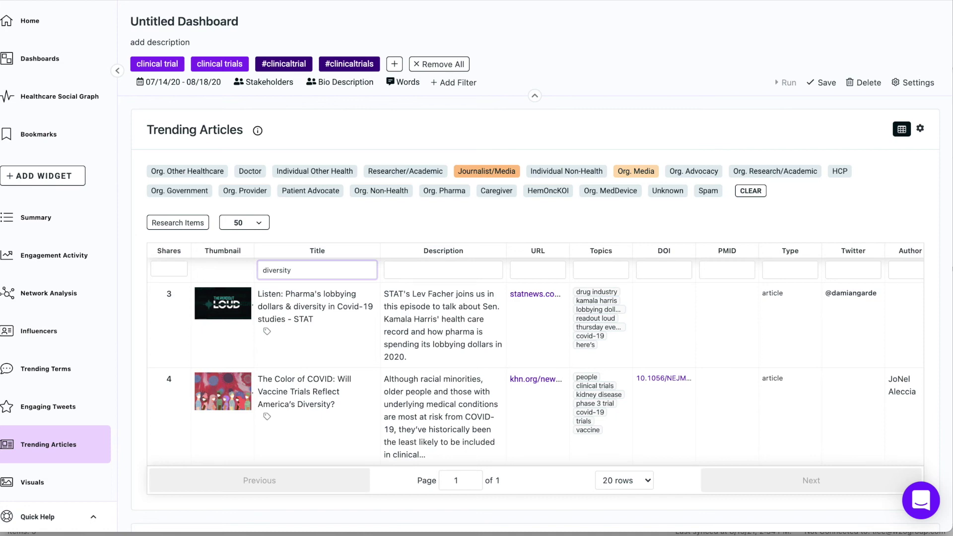
pyautogui.click(31, 332)
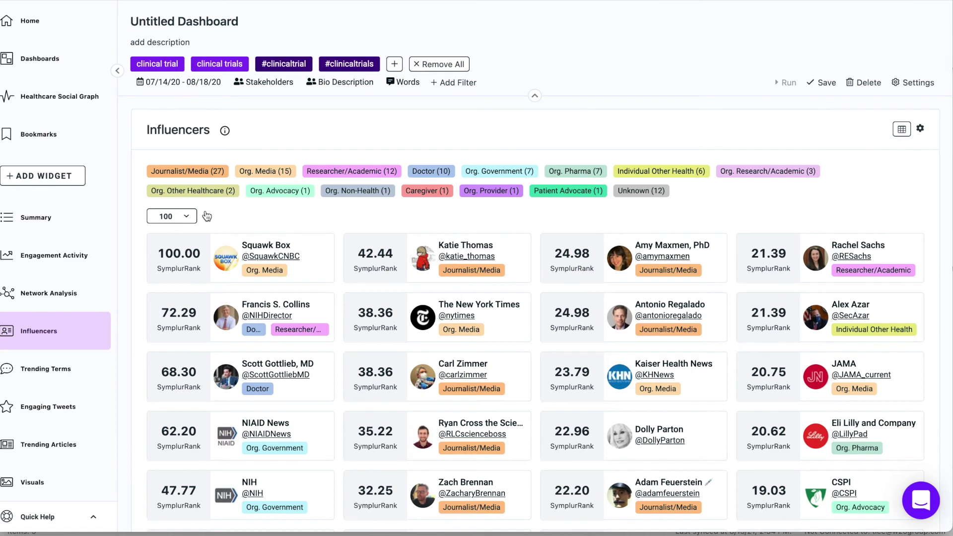
# Rank the Influencers widget by tweet count, putting medRxiv first with 27 tweets.
pyautogui.click(921, 131)
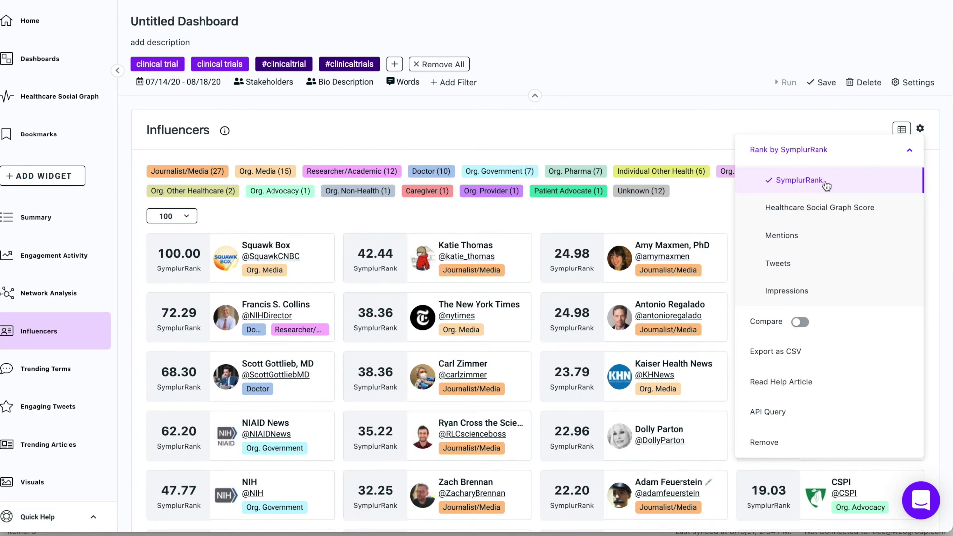
pyautogui.click(778, 264)
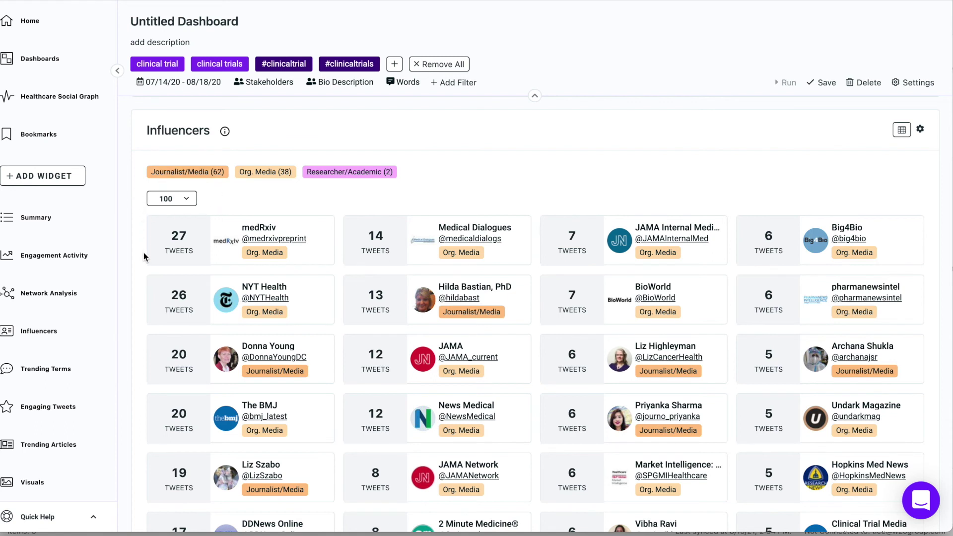
pyautogui.click(185, 199)
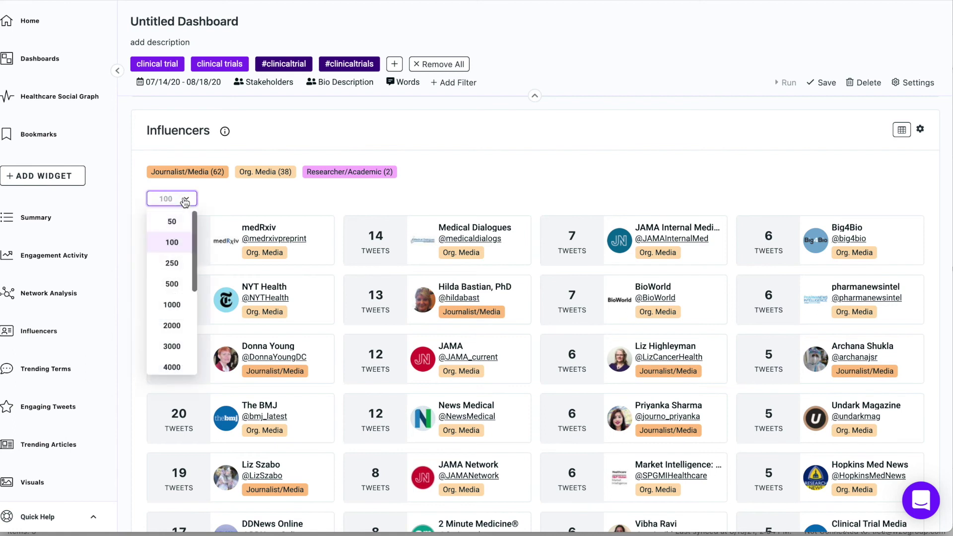
# Keep 100 influencers listed and show the profile card of the journalist with 20 tweets.
pyautogui.click(221, 199)
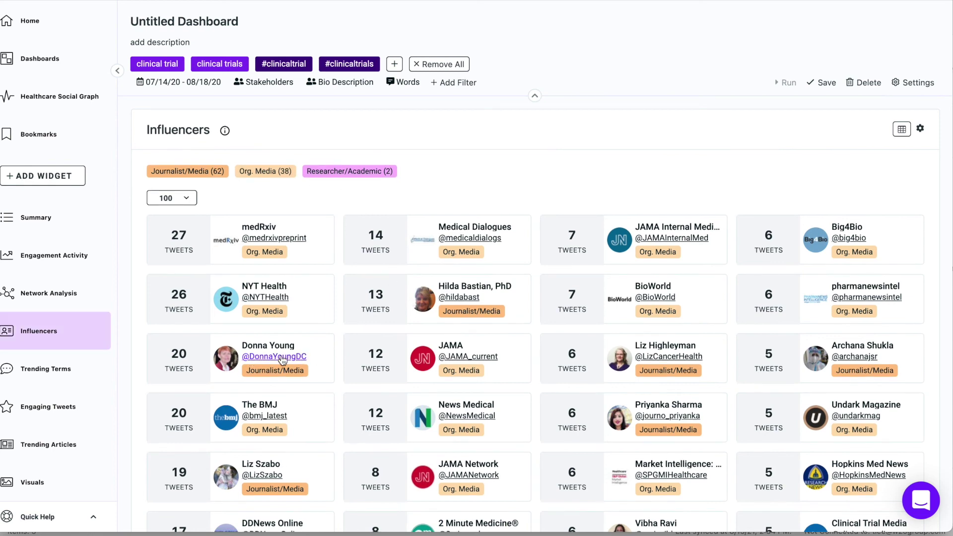
pyautogui.moveTo(281, 360)
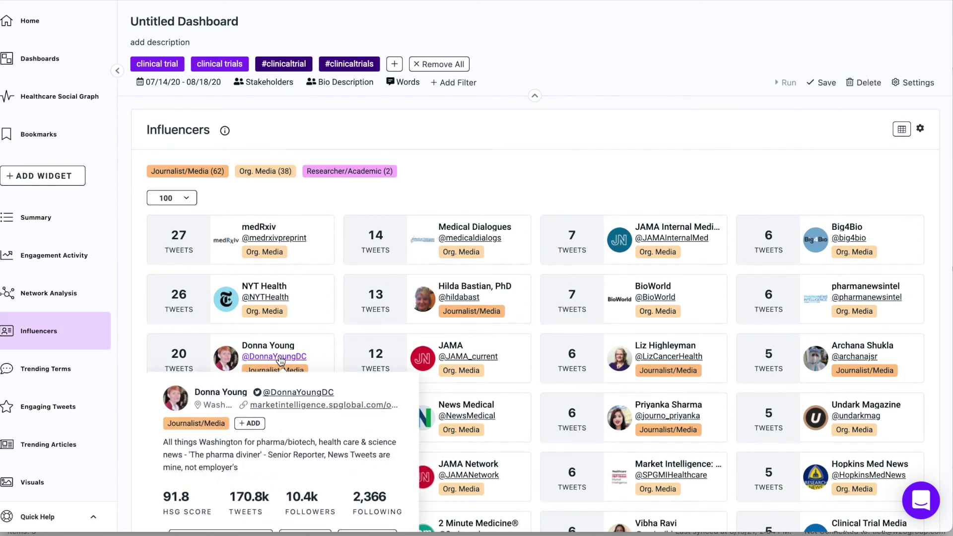
pyautogui.scroll(-3, 281, 360)
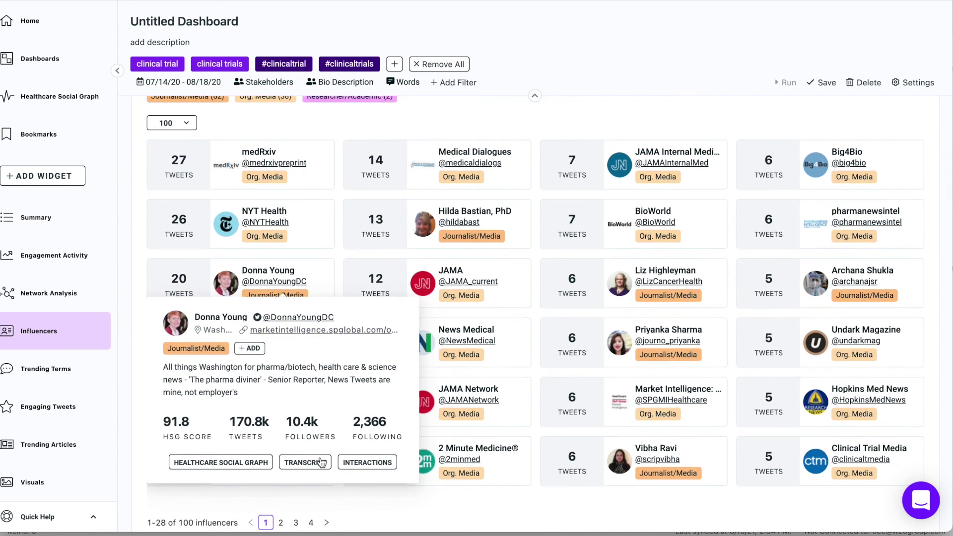
pyautogui.click(321, 463)
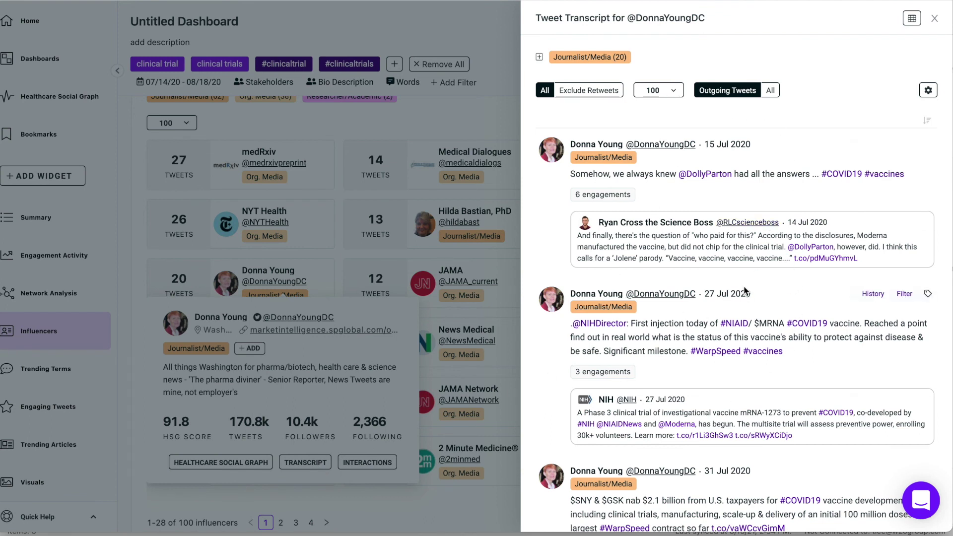
# Scroll through the journalist's July 2020 tweets on vaccine trials, Warp Speed and FDA transparency.
pyautogui.scroll(-3, 745, 278)
pyautogui.scroll(-5, 745, 291)
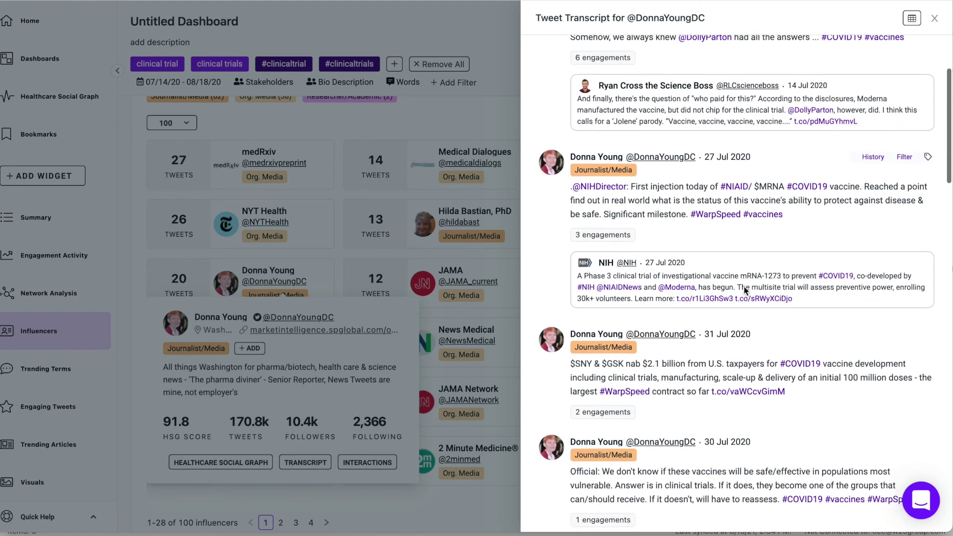
pyautogui.scroll(-5, 745, 291)
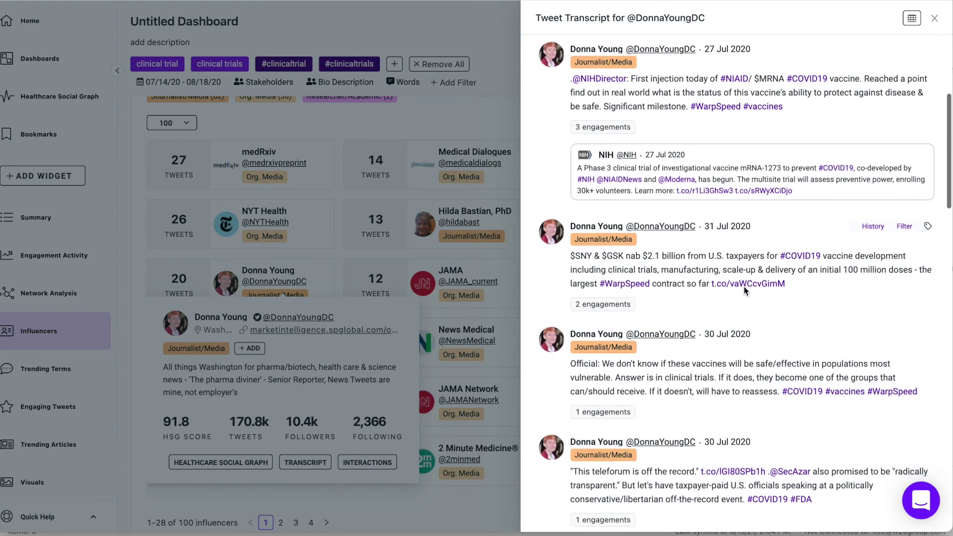
pyautogui.scroll(-6, 745, 291)
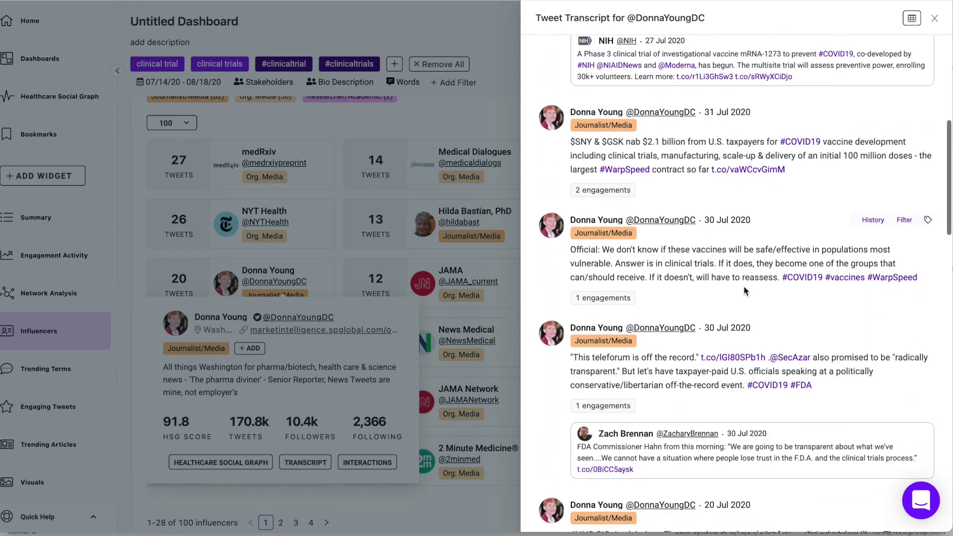
pyautogui.scroll(-5, 745, 291)
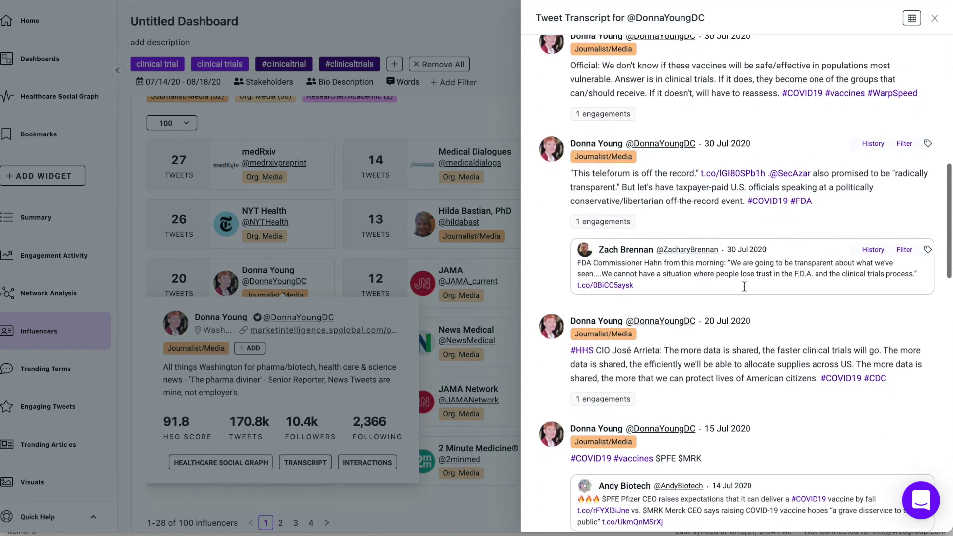
pyautogui.scroll(-1, 745, 288)
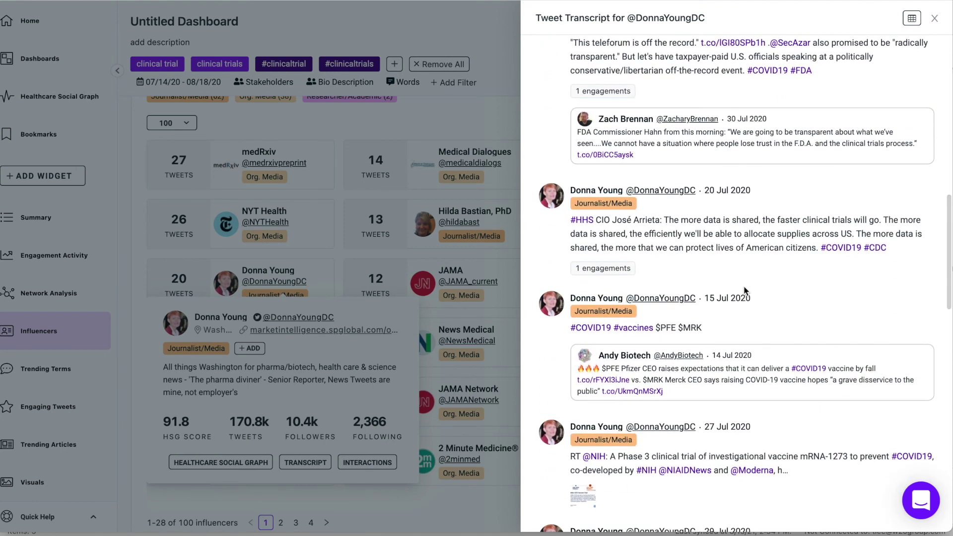
pyautogui.scroll(-1, 745, 291)
pyautogui.moveTo(745, 291)
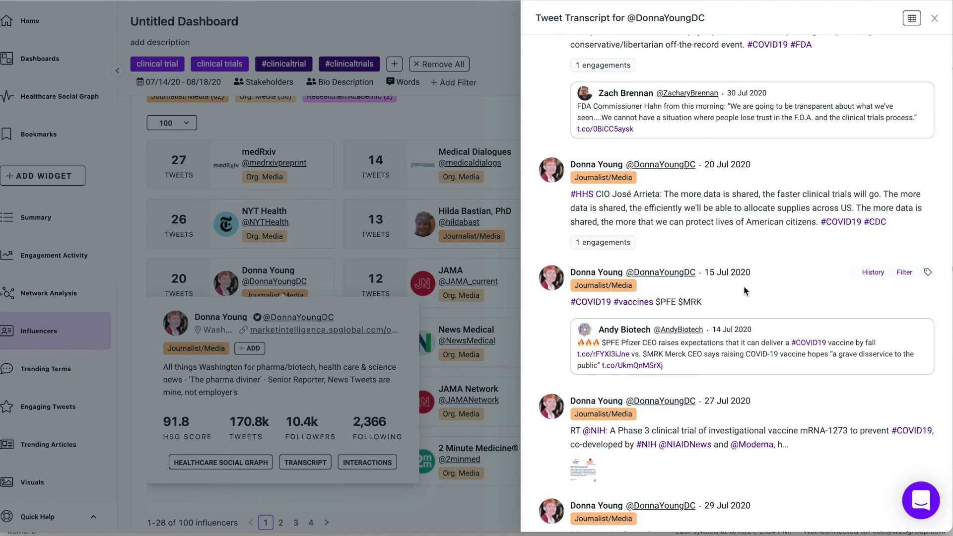